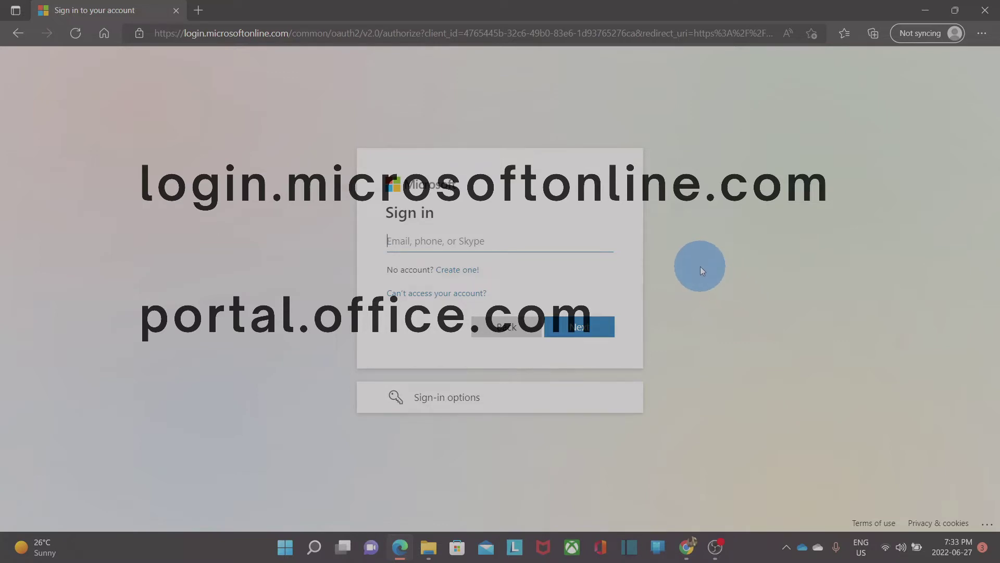
# - Sign in to Microsoft 365 with the administrator e-mail and password to reach Office home
pyautogui.hotkey('ctrl', 'v')
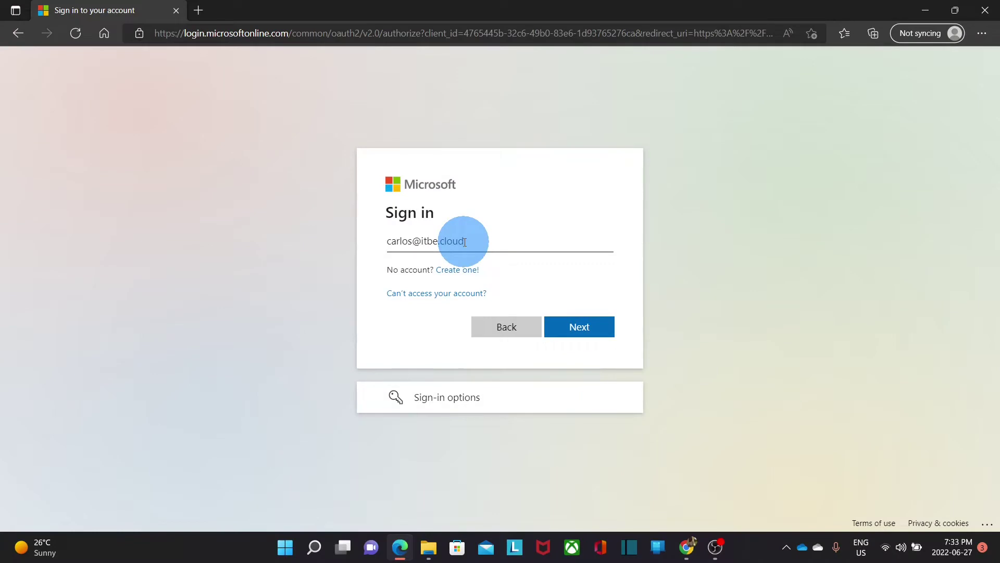
pyautogui.click(585, 328)
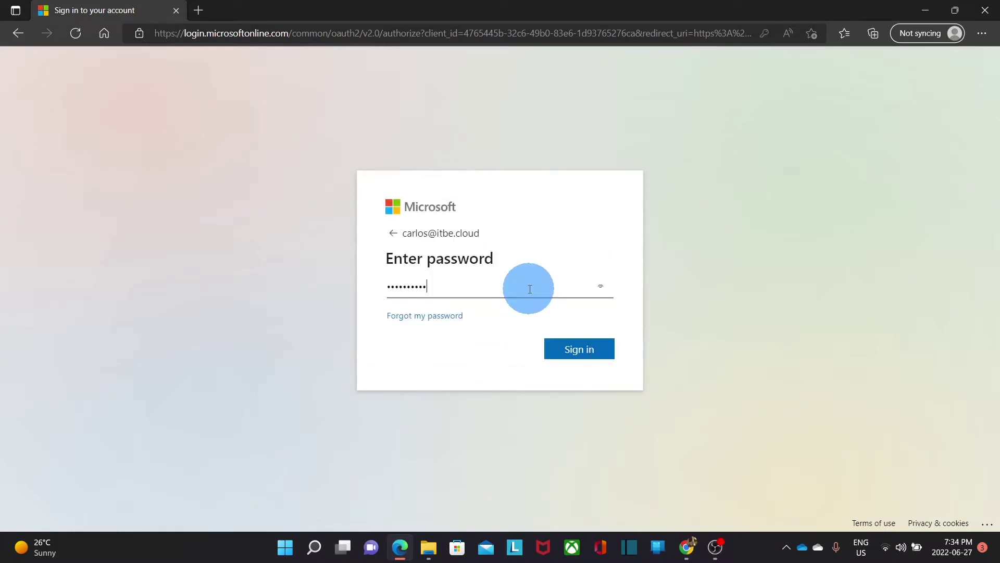
pyautogui.click(529, 289)
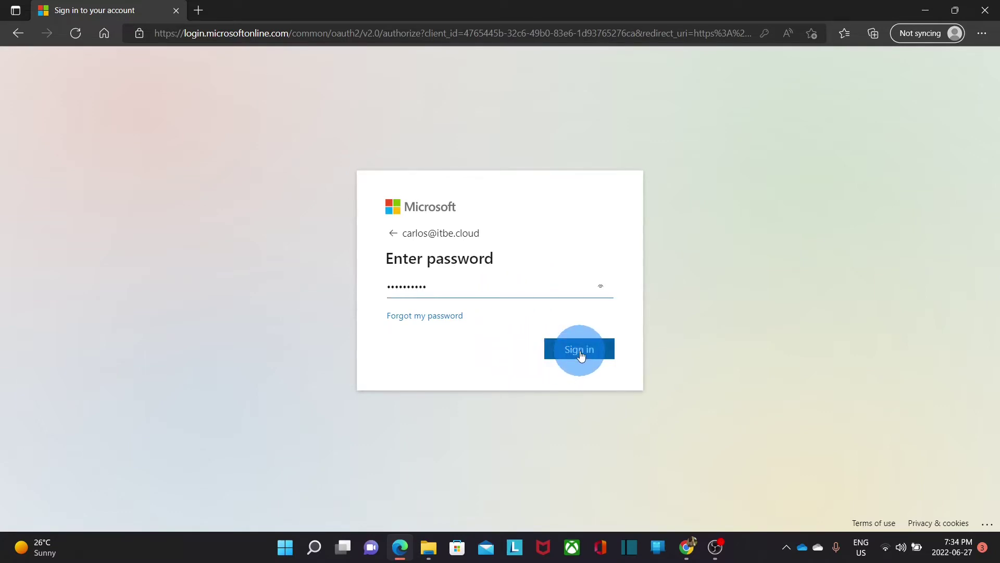
pyautogui.click(580, 350)
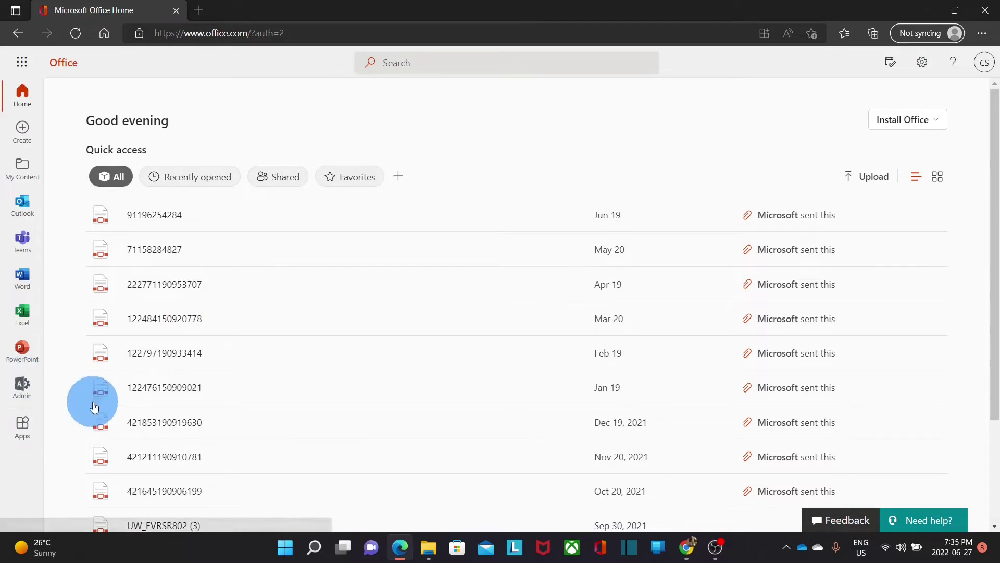
# - Launch Admin from the app launcher's All apps list in a new browser tab
pyautogui.click(22, 66)
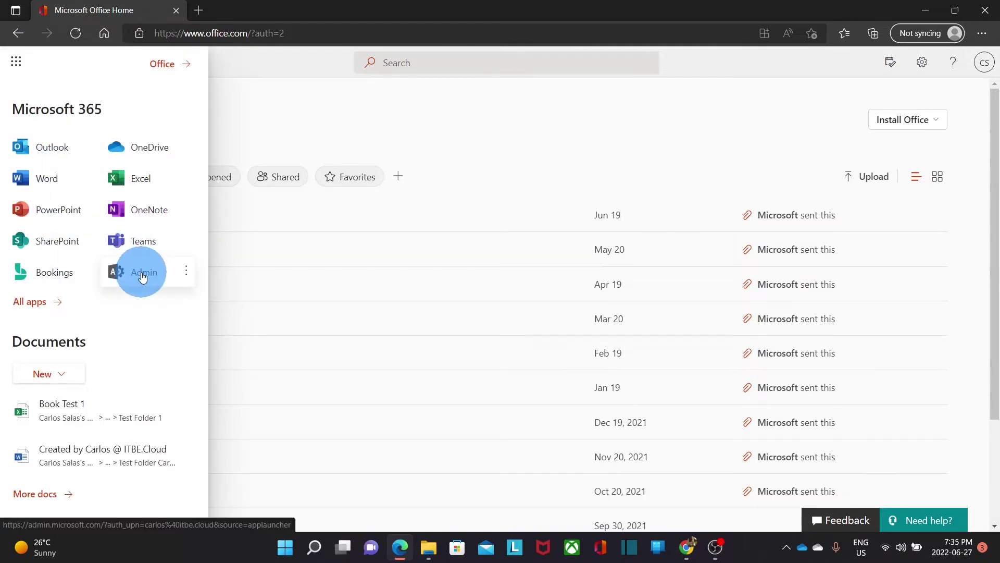
pyautogui.click(34, 310)
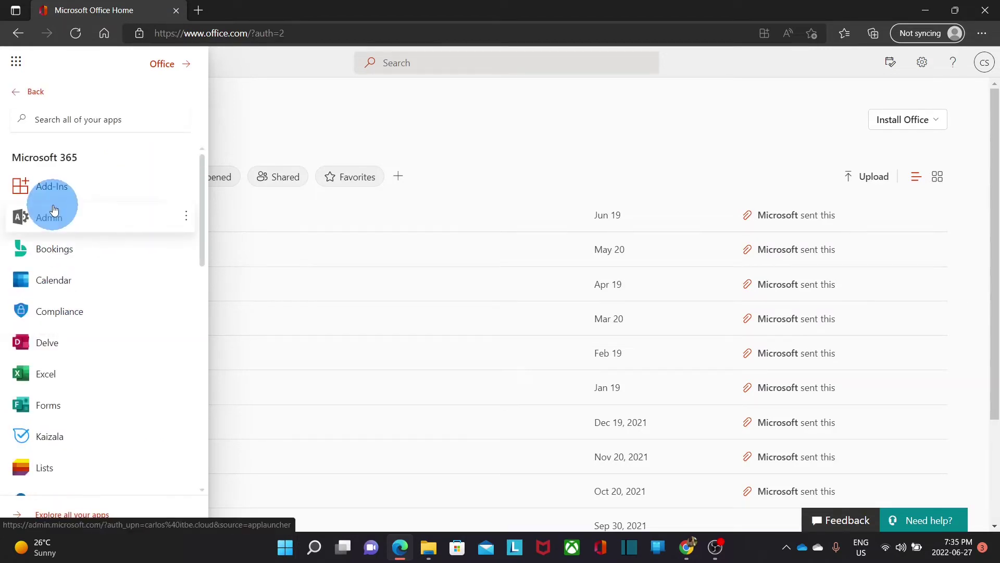
pyautogui.scroll(-3, 74, 344)
pyautogui.scroll(3, 79, 339)
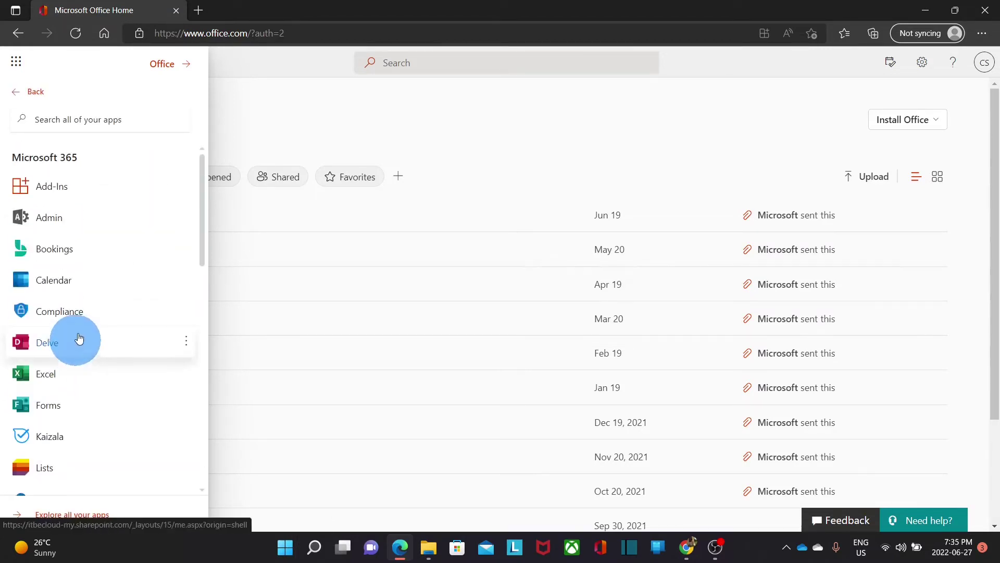
pyautogui.click(50, 222)
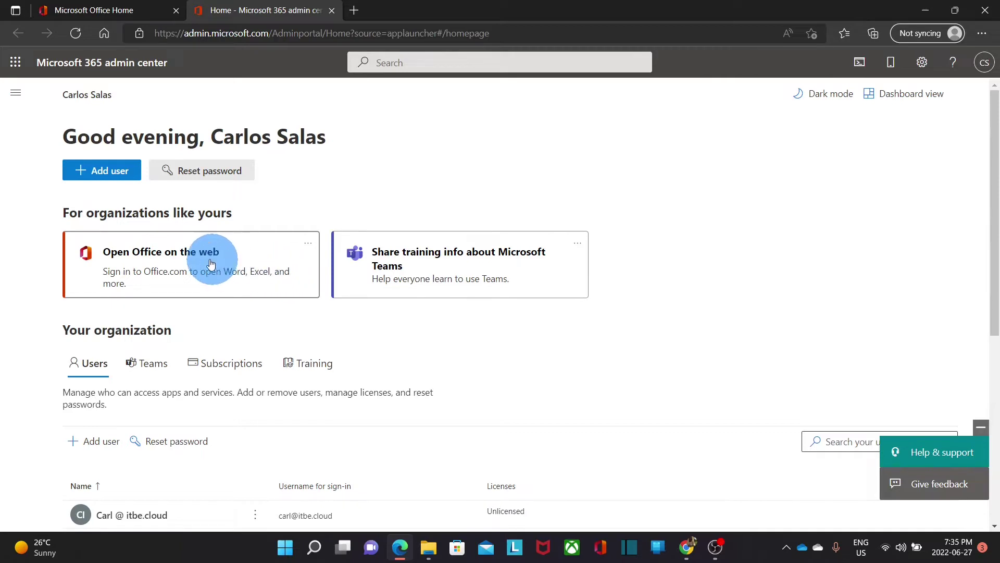
# - Go to Users > Active users and open the test user's account details
pyautogui.click(15, 96)
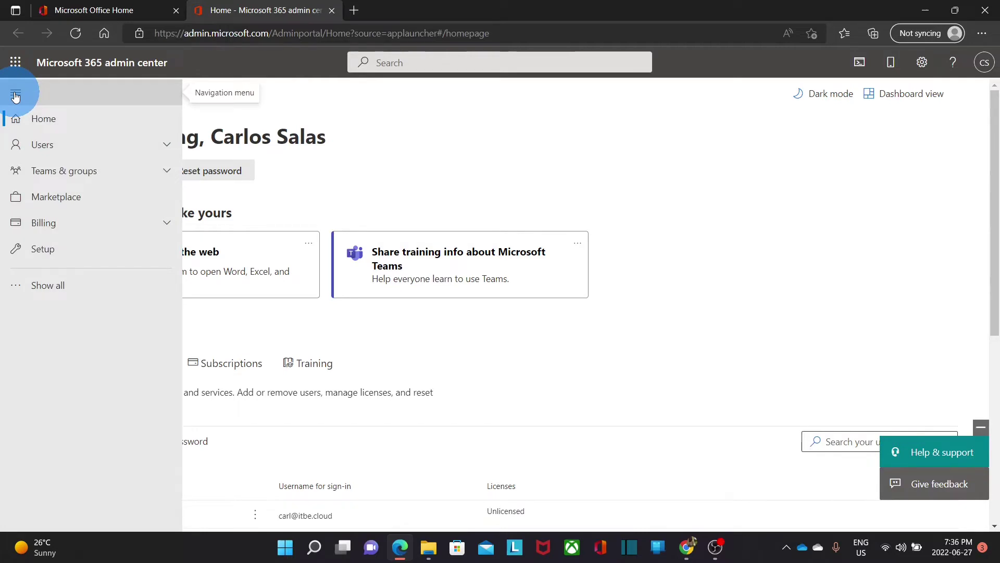
pyautogui.click(46, 150)
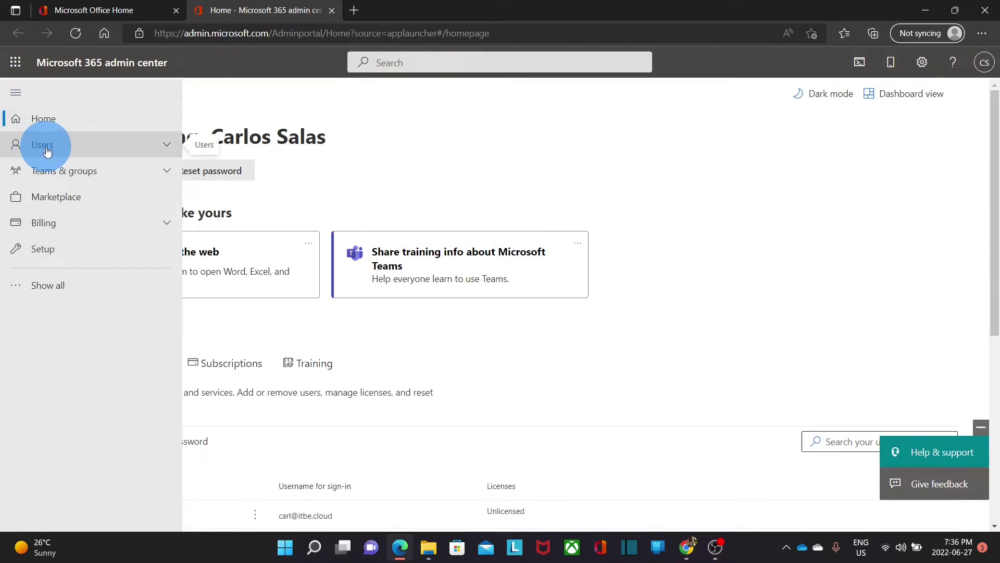
pyautogui.click(51, 173)
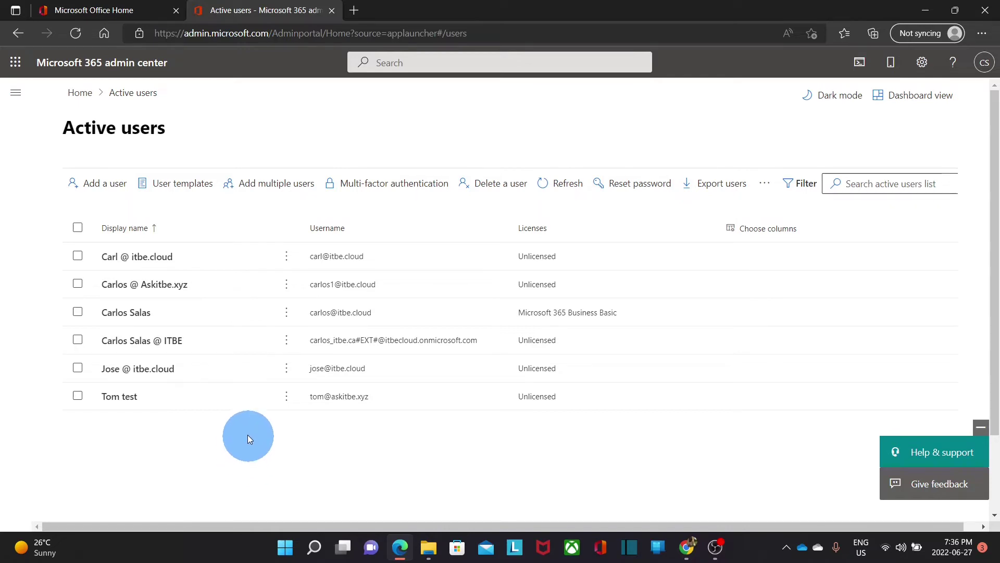
pyautogui.click(115, 397)
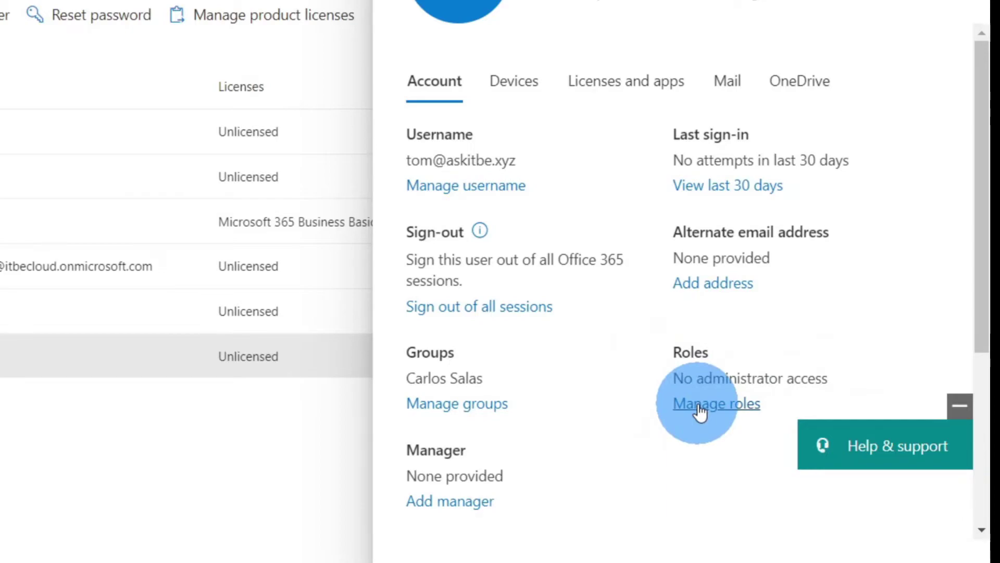
# - In the test user's Manage roles panel, choose Admin center access
pyautogui.click(700, 409)
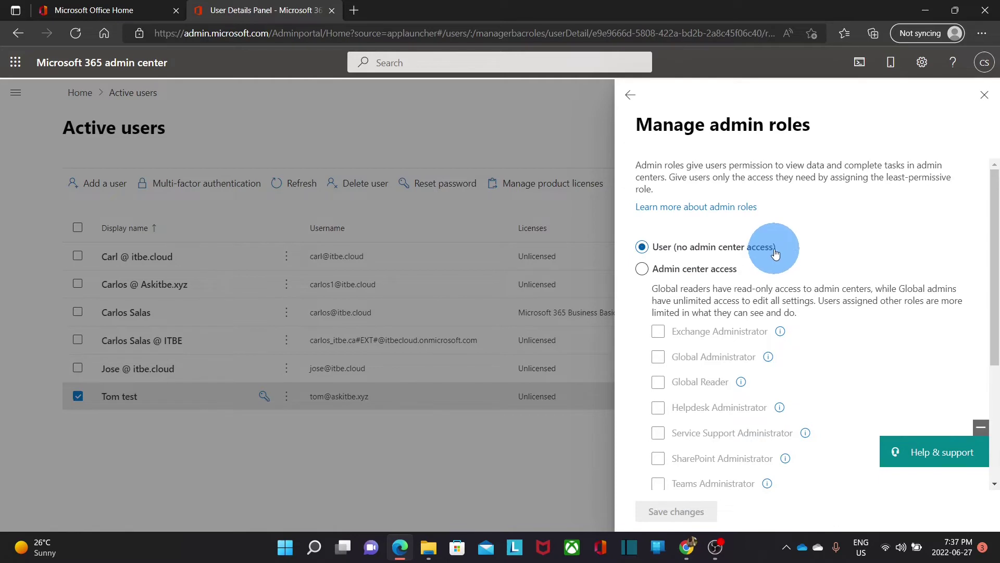
pyautogui.click(641, 269)
pyautogui.scroll(-2, 709, 302)
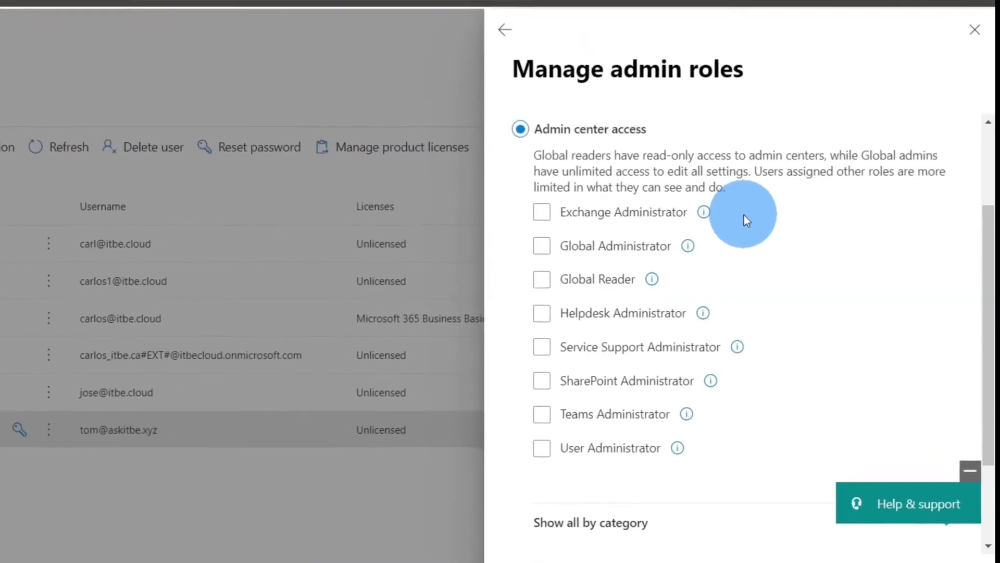
# - Tick Exchange, Helpdesk, Service Support and SharePoint Administrator, leave Global Administrator unticked, and save
pyautogui.click(620, 227)
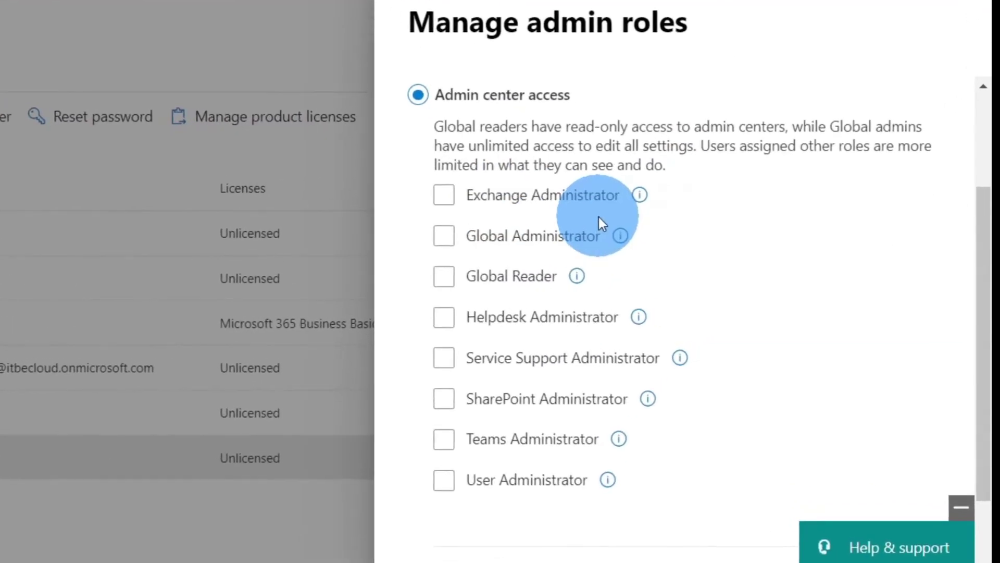
pyautogui.click(543, 243)
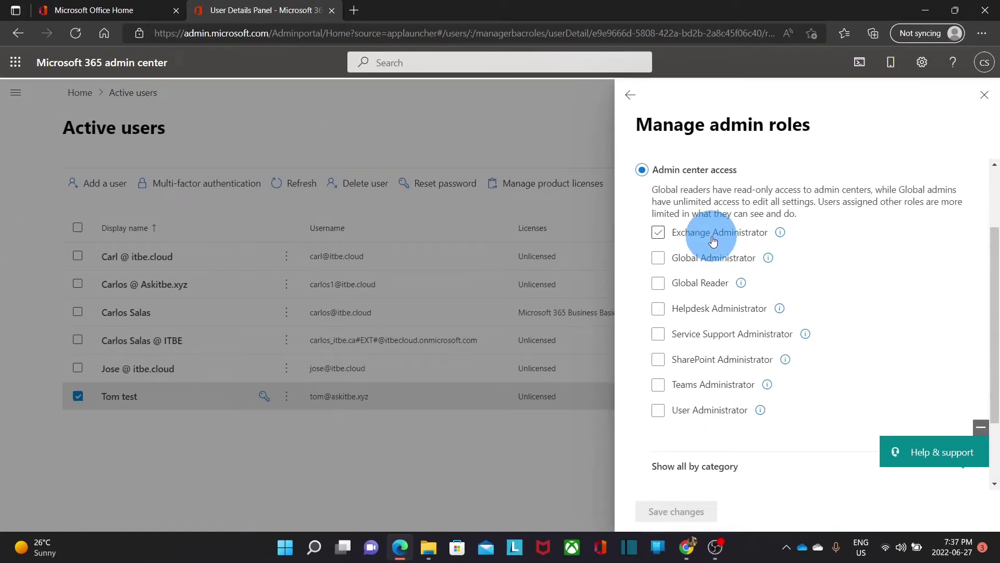
pyautogui.click(658, 259)
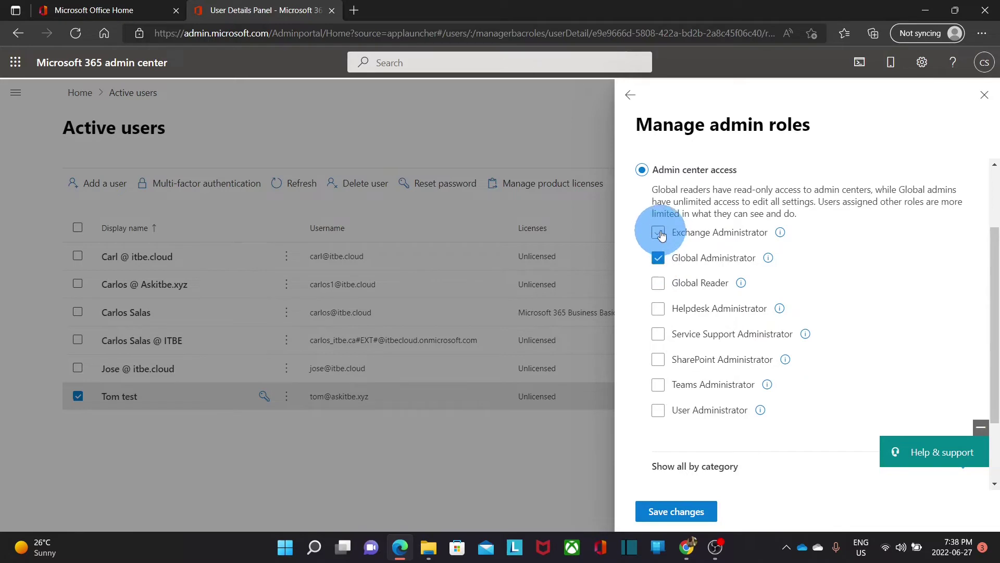
pyautogui.click(657, 258)
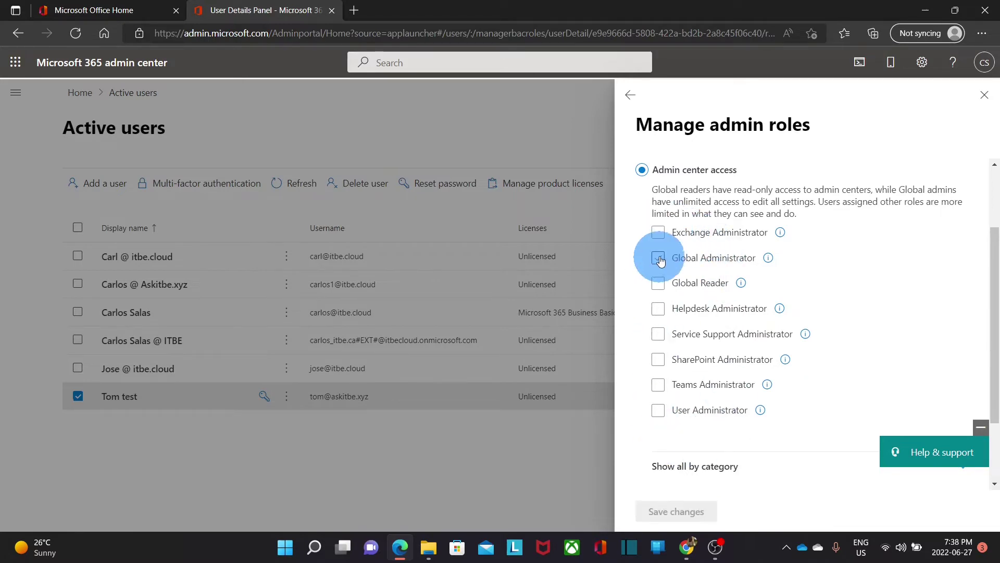
pyautogui.click(658, 233)
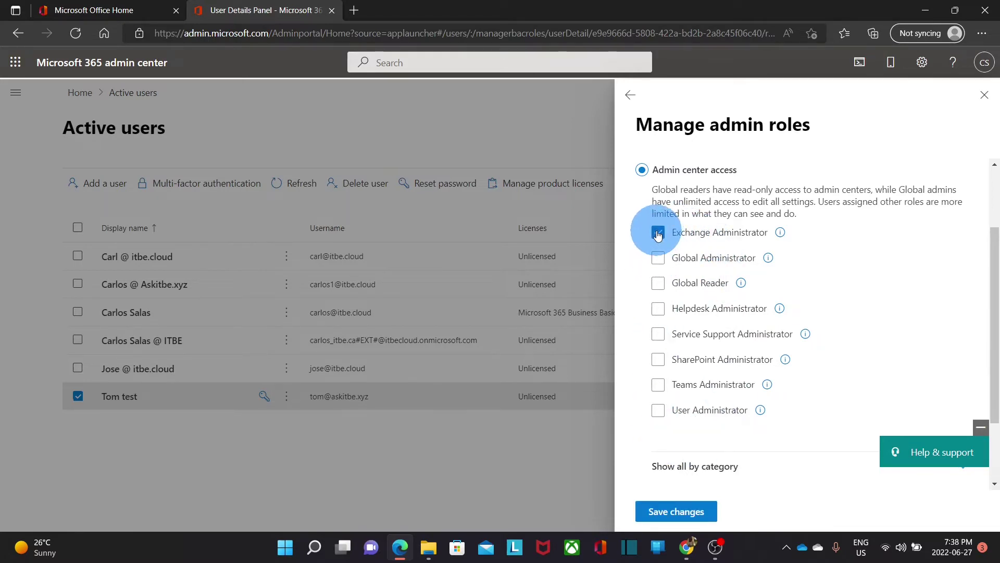
pyautogui.click(658, 308)
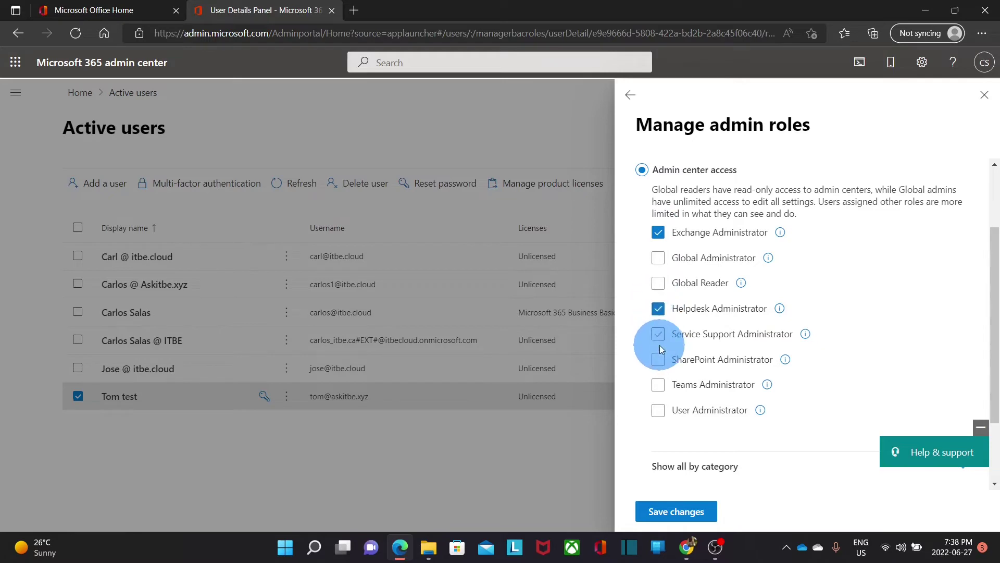
pyautogui.click(658, 334)
pyautogui.click(658, 359)
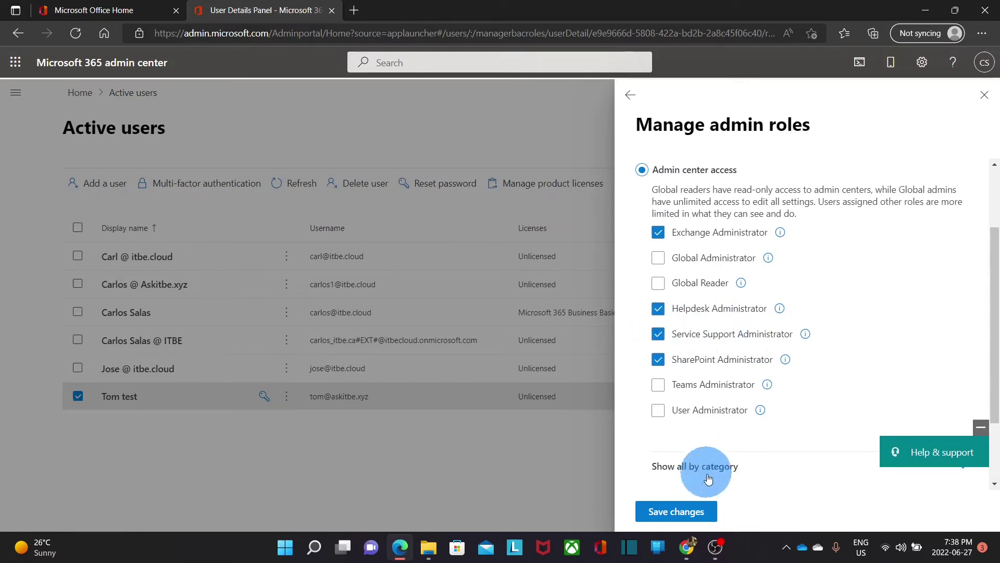
pyautogui.click(686, 511)
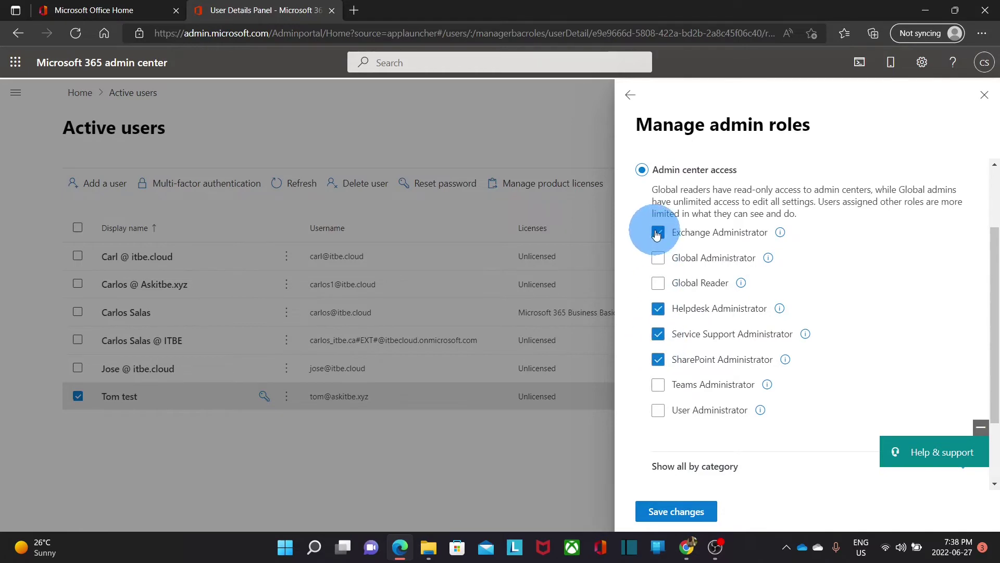
# - Show all admin roles by category and scroll through every role category
pyautogui.scroll(-4, 744, 313)
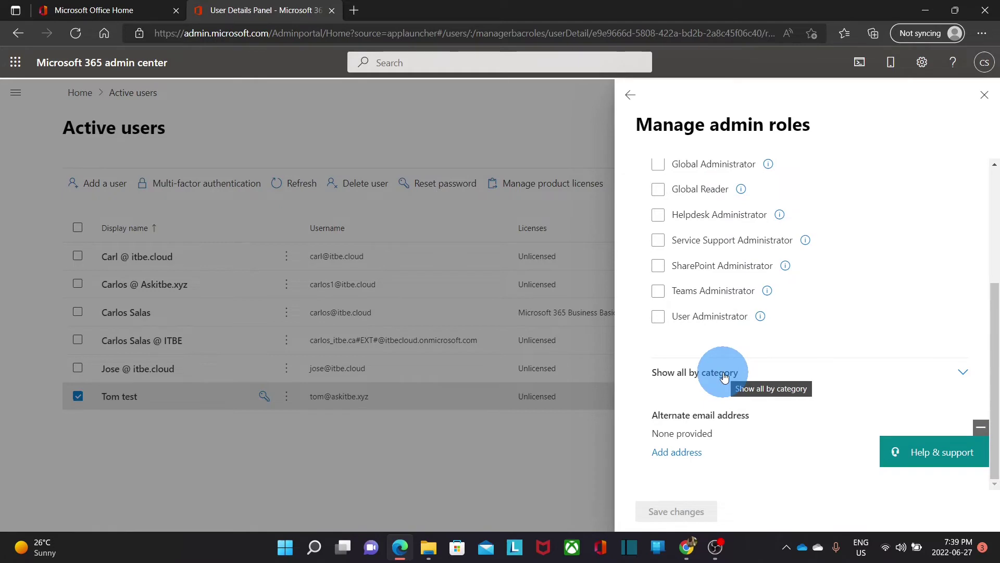
pyautogui.click(724, 374)
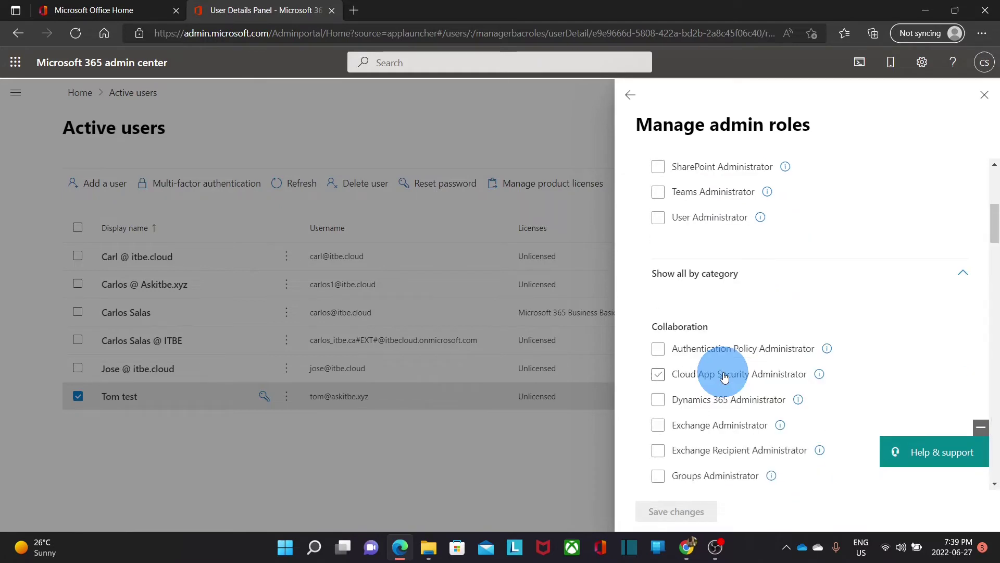
pyautogui.scroll(-2, 724, 375)
pyautogui.click(863, 257)
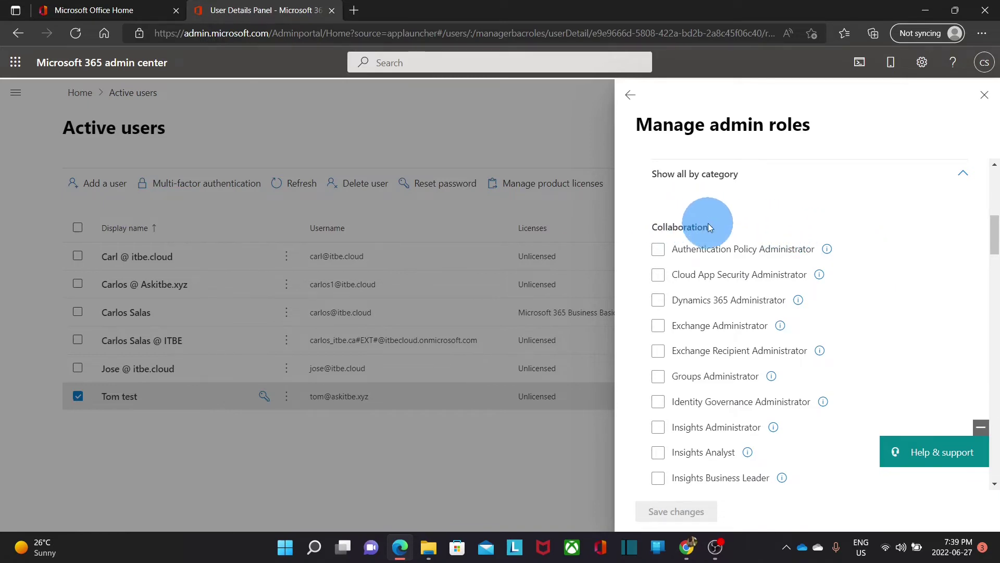
pyautogui.scroll(-12, 708, 225)
pyautogui.click(707, 244)
pyautogui.scroll(-4, 708, 244)
pyautogui.click(701, 237)
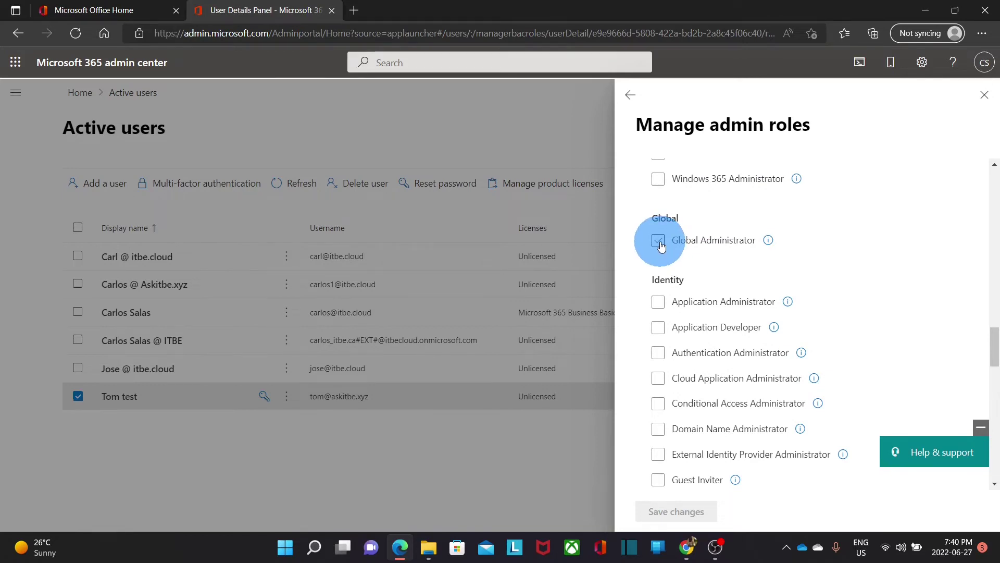
pyautogui.scroll(-7, 660, 246)
pyautogui.scroll(-6, 696, 254)
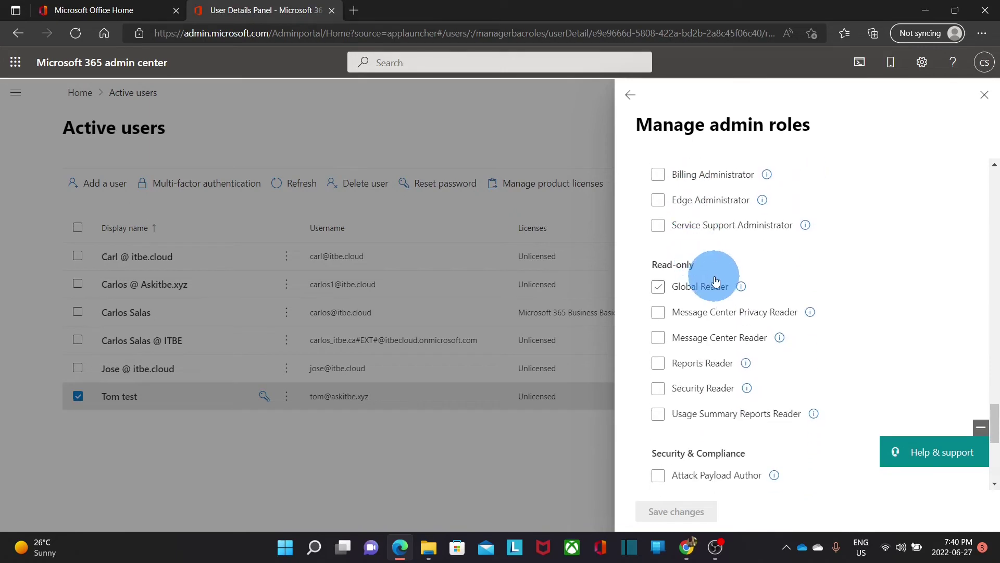
pyautogui.scroll(-7, 713, 282)
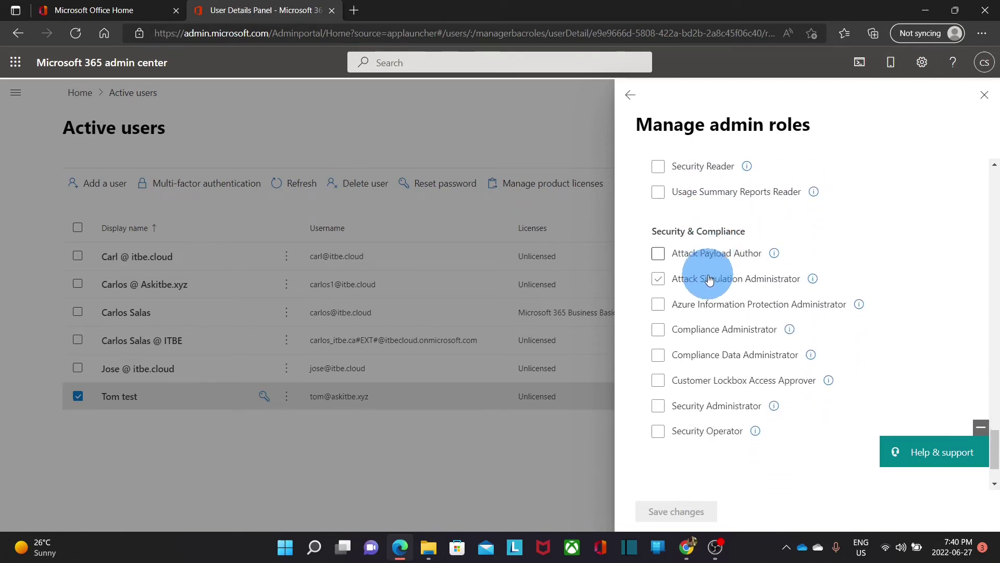
pyautogui.scroll(-2, 709, 281)
# - Save Global Administrator as the test user's role, then close the details back to Active users
pyautogui.scroll(15, 709, 281)
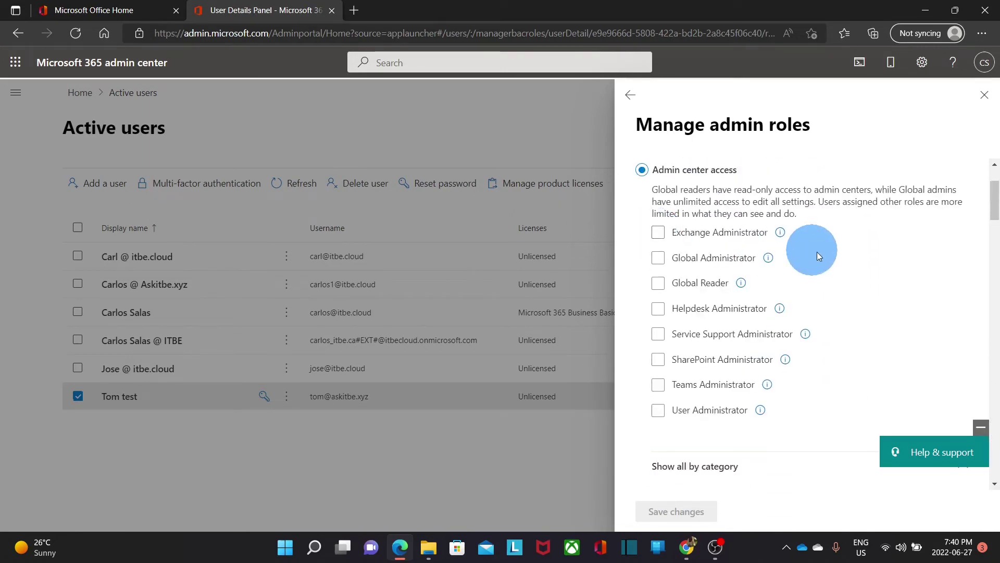
pyautogui.click(658, 260)
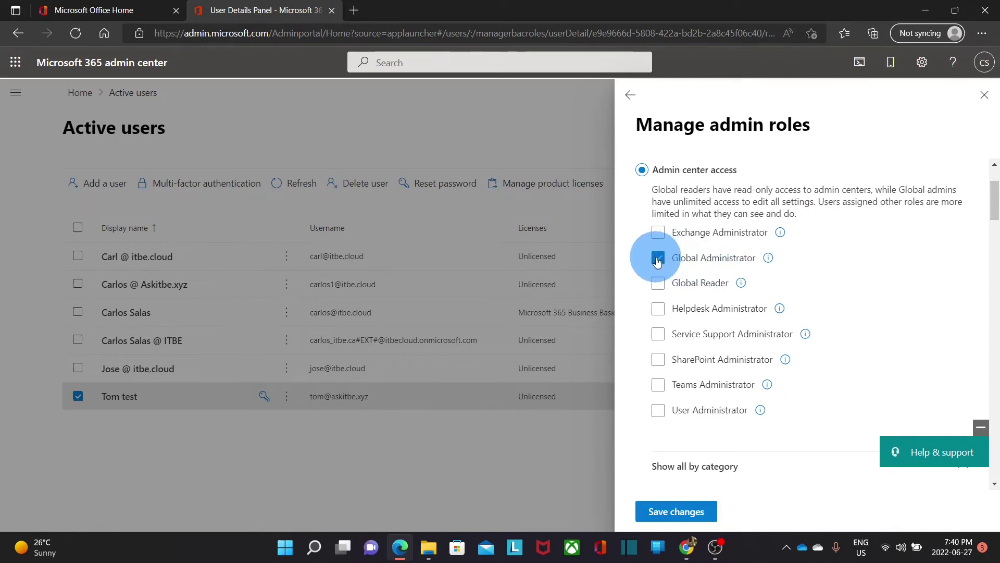
pyautogui.click(687, 515)
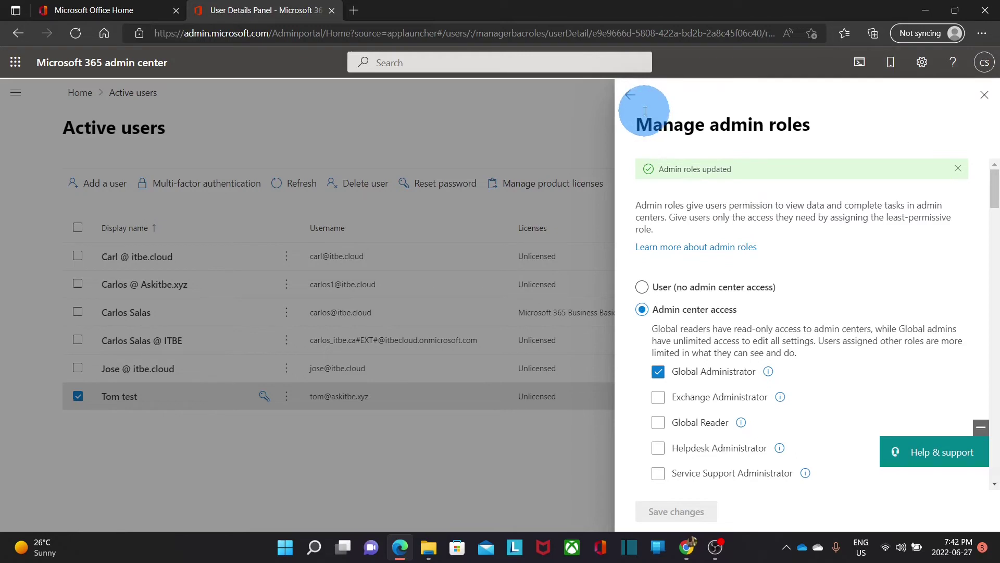
pyautogui.click(630, 97)
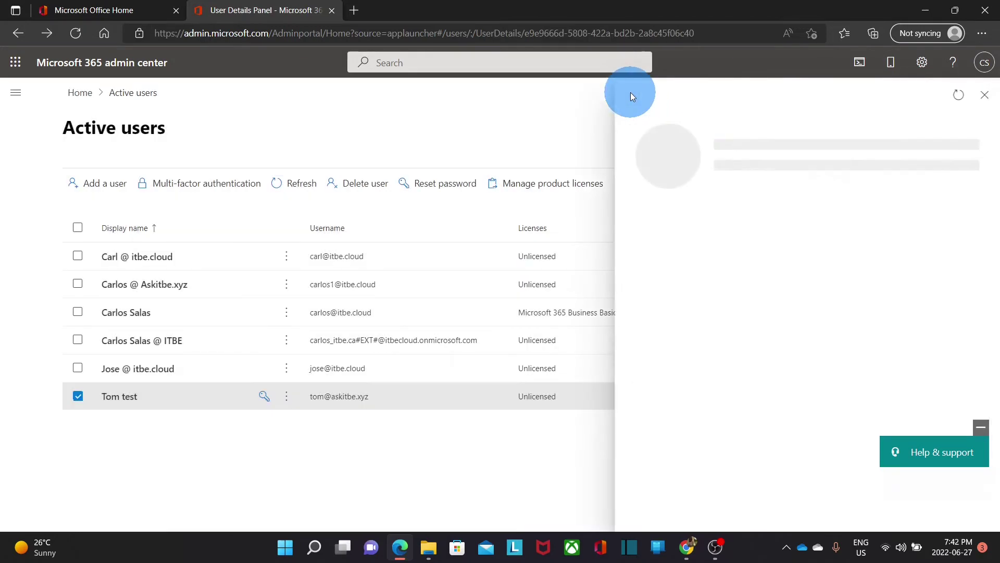
pyautogui.click(985, 97)
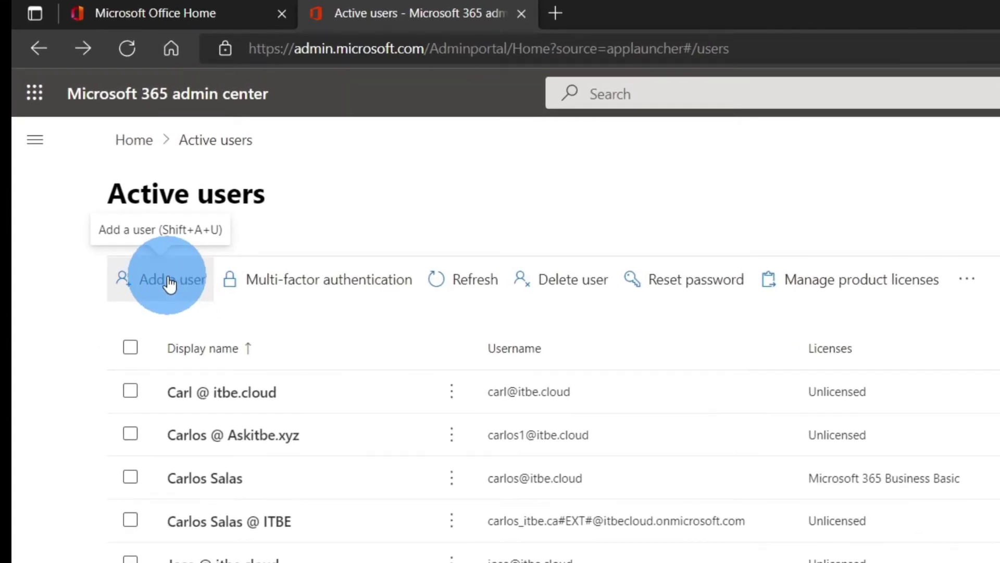
# - Start Add a user, enter the new user's names and username, and auto-generate the password
pyautogui.click(170, 282)
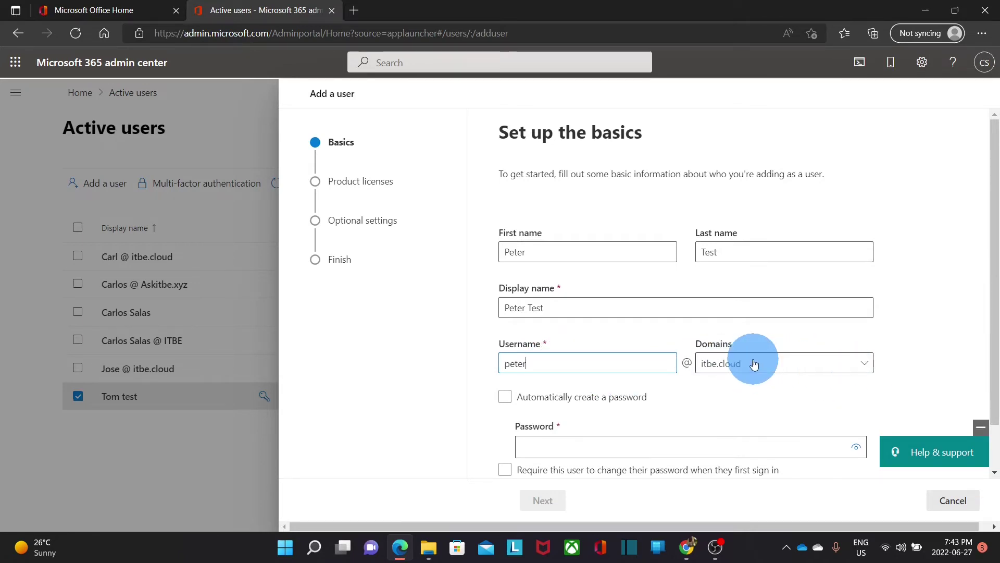
pyautogui.scroll(-1, 747, 374)
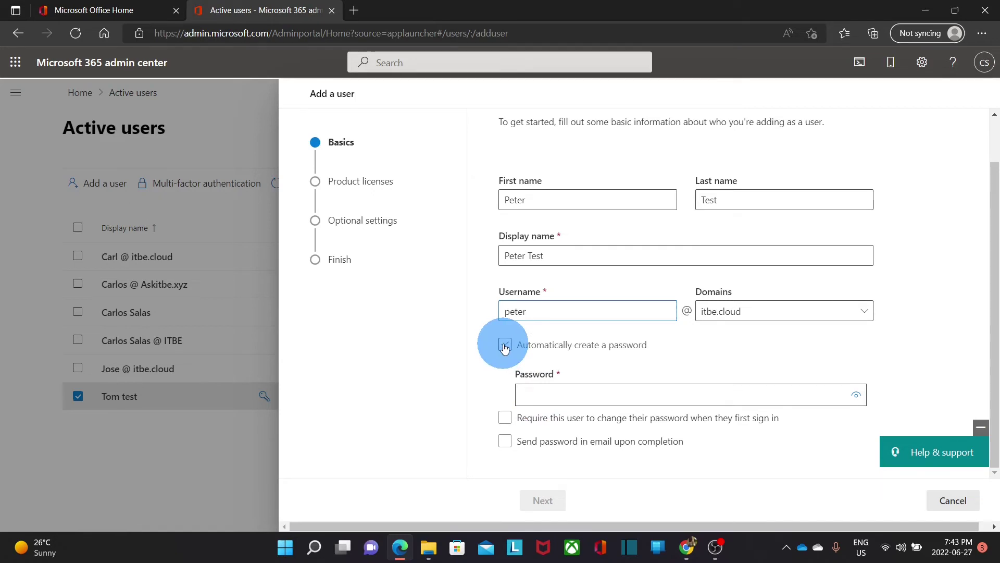
pyautogui.click(505, 346)
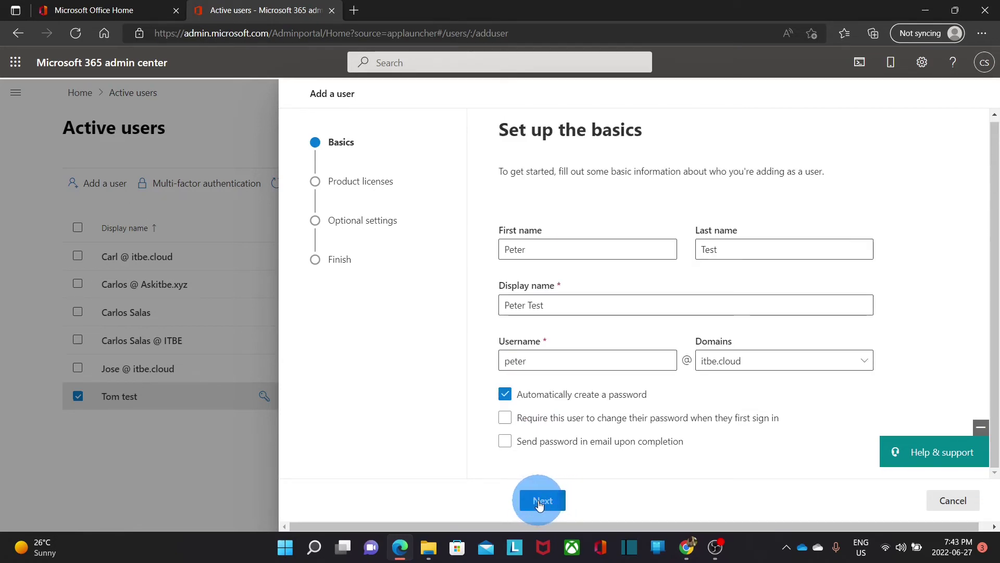
pyautogui.click(540, 501)
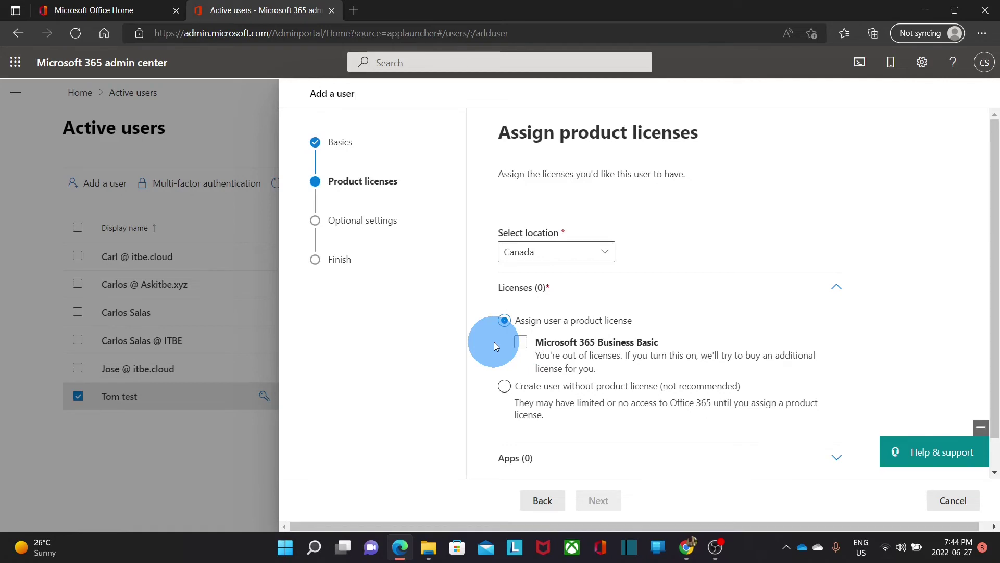
# - Choose 'Create user without product license (not recommended)' and go on to Optional settings
pyautogui.click(501, 388)
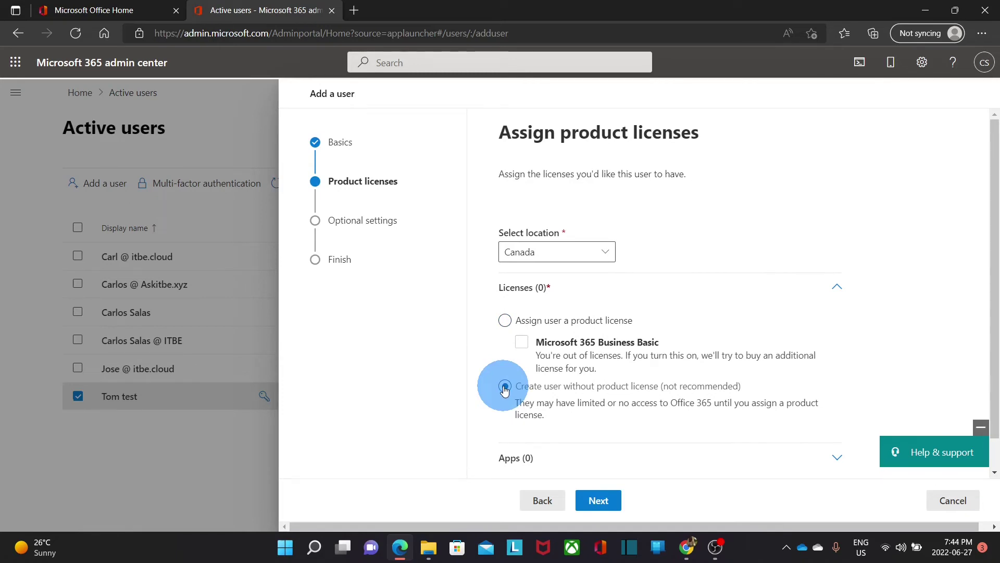
pyautogui.click(597, 501)
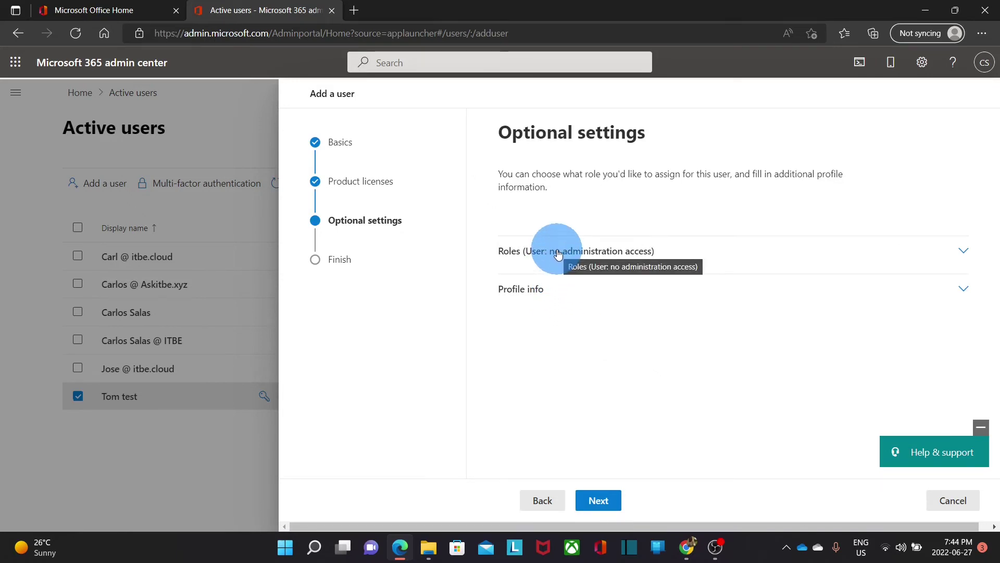
# - Expand the Roles settings and give the new user Admin center access
pyautogui.click(557, 254)
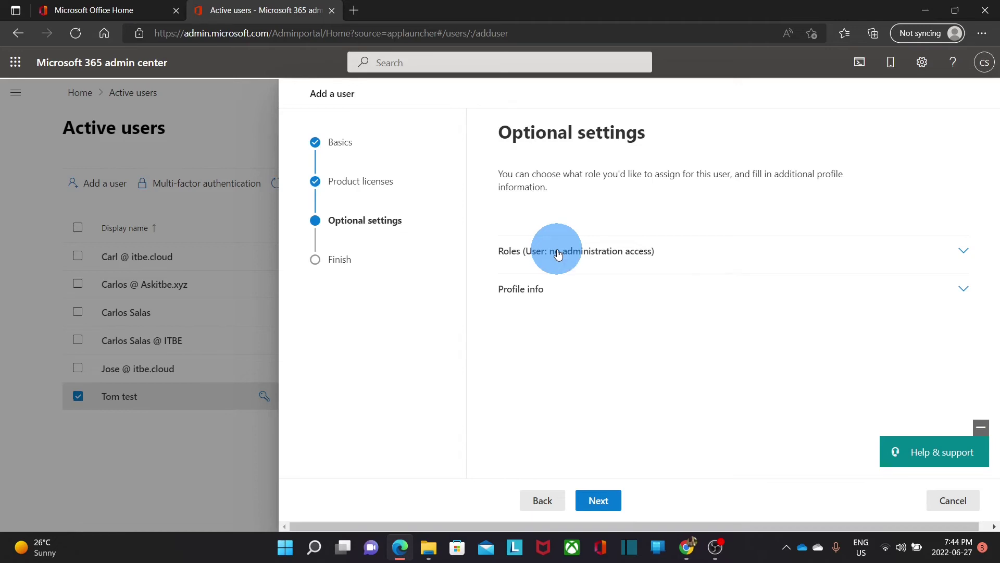
pyautogui.scroll(-1, 632, 230)
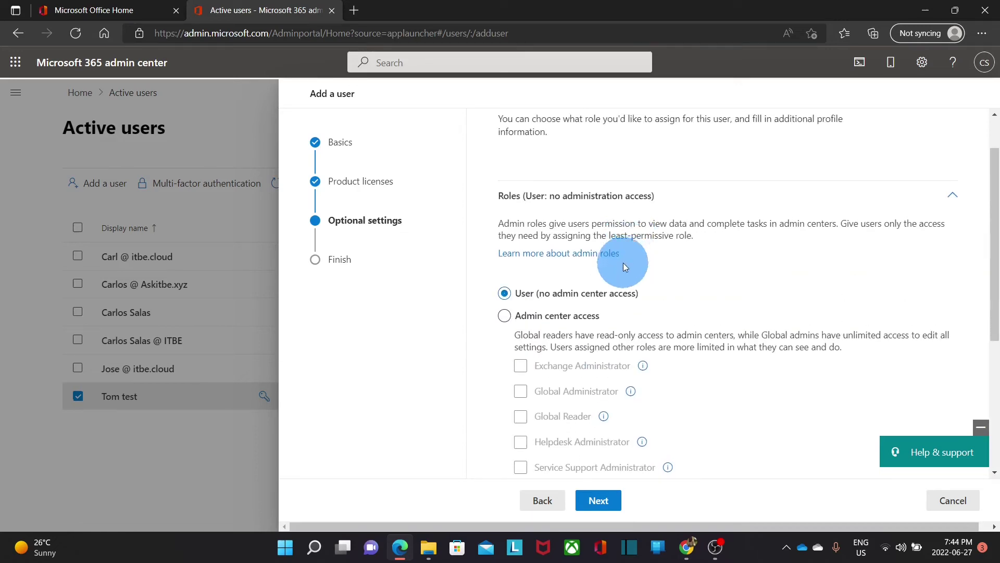
pyautogui.scroll(-1, 492, 363)
pyautogui.scroll(-1, 492, 363)
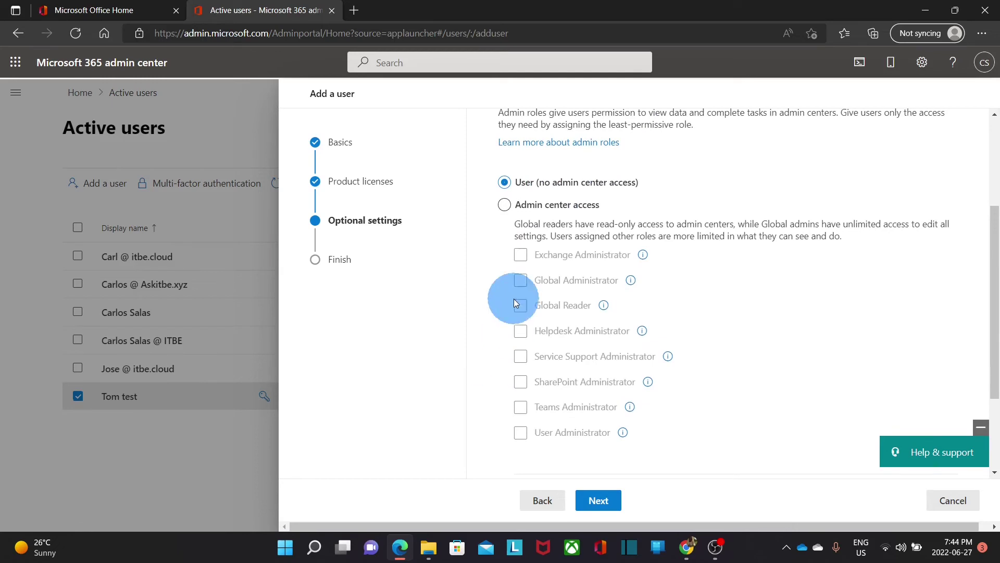
pyautogui.click(504, 205)
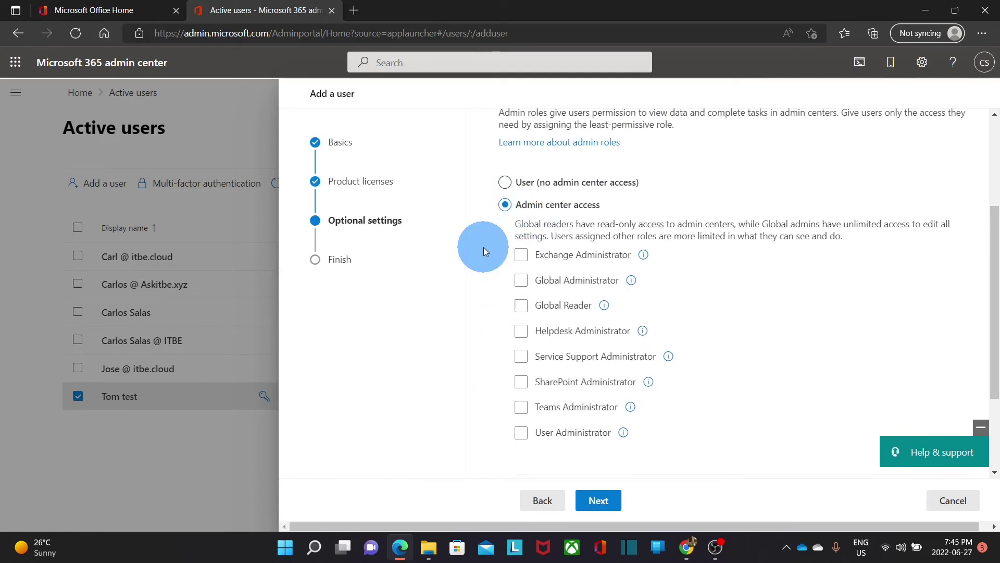
# - Tick Exchange, SharePoint and User Administrator roles and advance to the Finish review
pyautogui.click(521, 255)
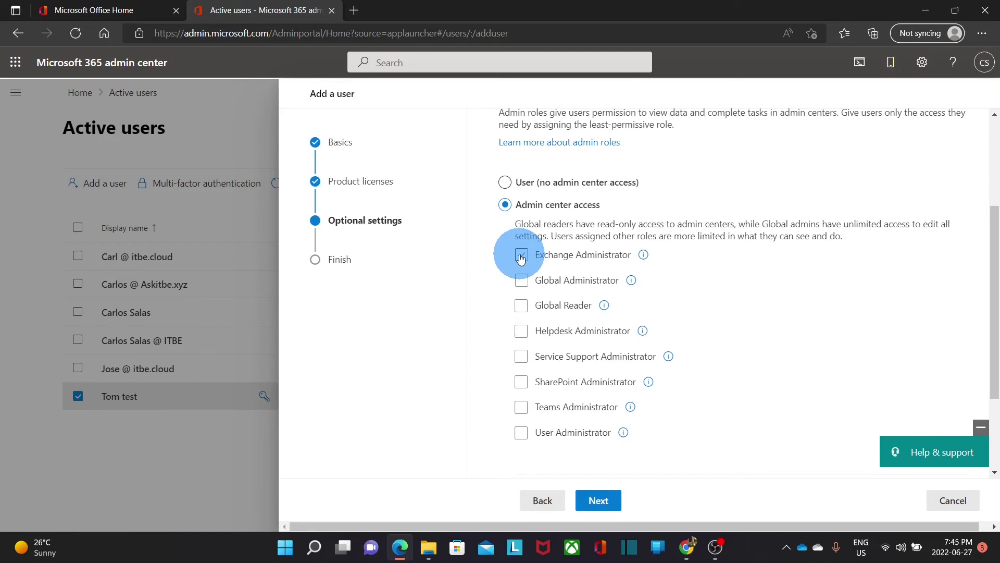
pyautogui.click(520, 256)
pyautogui.click(522, 384)
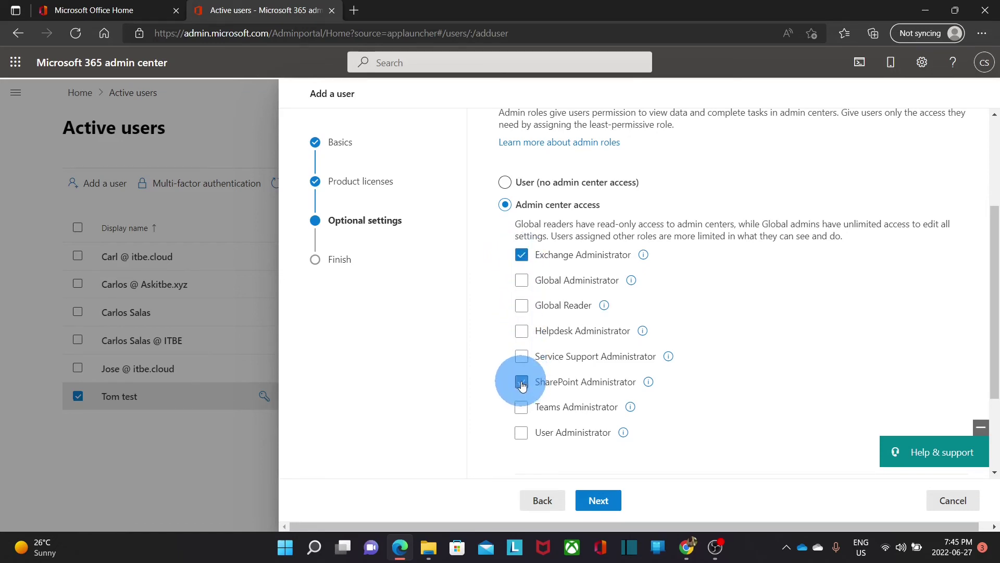
pyautogui.click(523, 437)
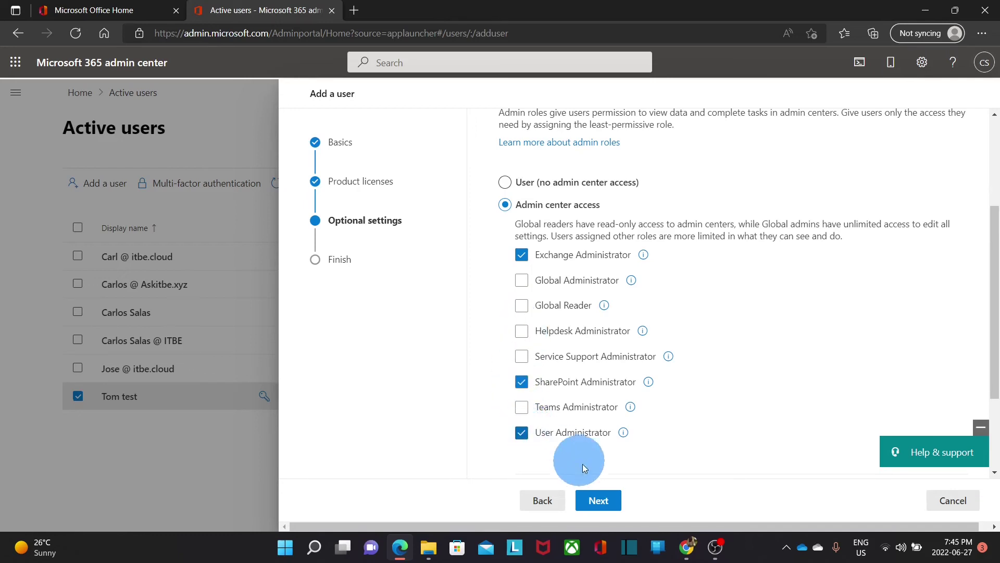
pyautogui.click(599, 501)
pyautogui.scroll(-2, 611, 312)
pyautogui.scroll(2, 604, 281)
pyautogui.scroll(-2, 570, 234)
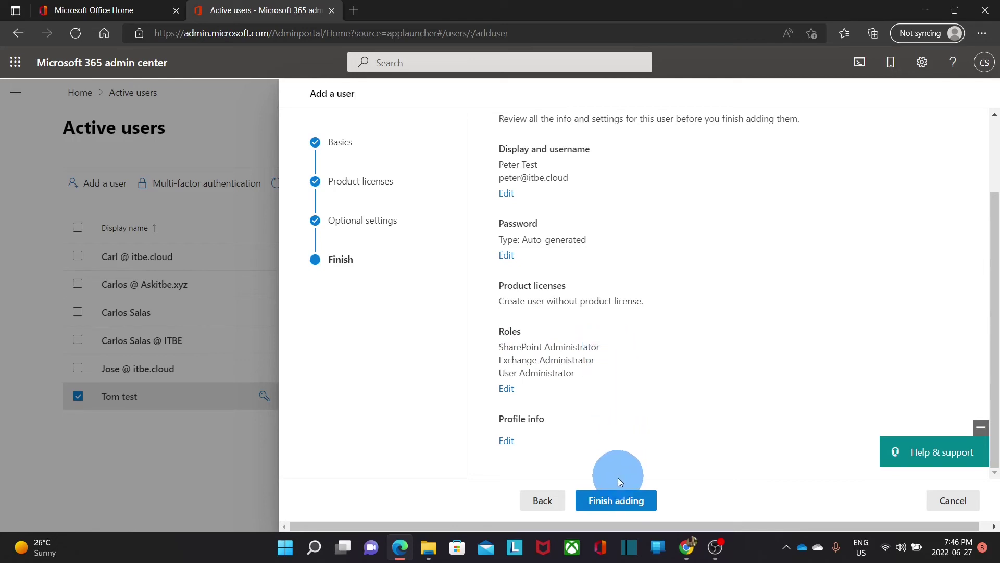
# - Complete the new user's creation, copy the generated password, and close the confirmation
pyautogui.click(612, 506)
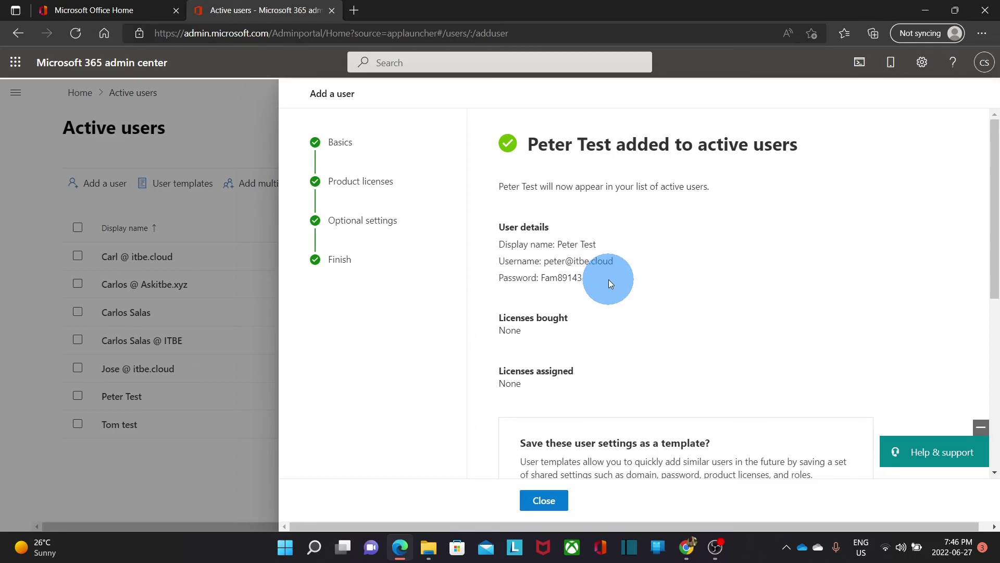
pyautogui.moveTo(609, 279); pyautogui.dragTo(493, 279)
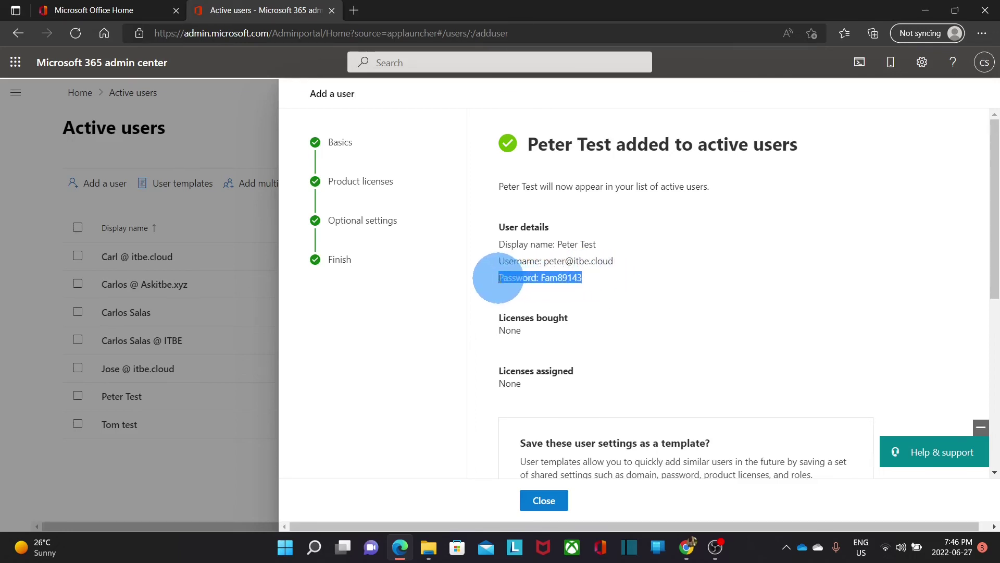
pyautogui.click(545, 502)
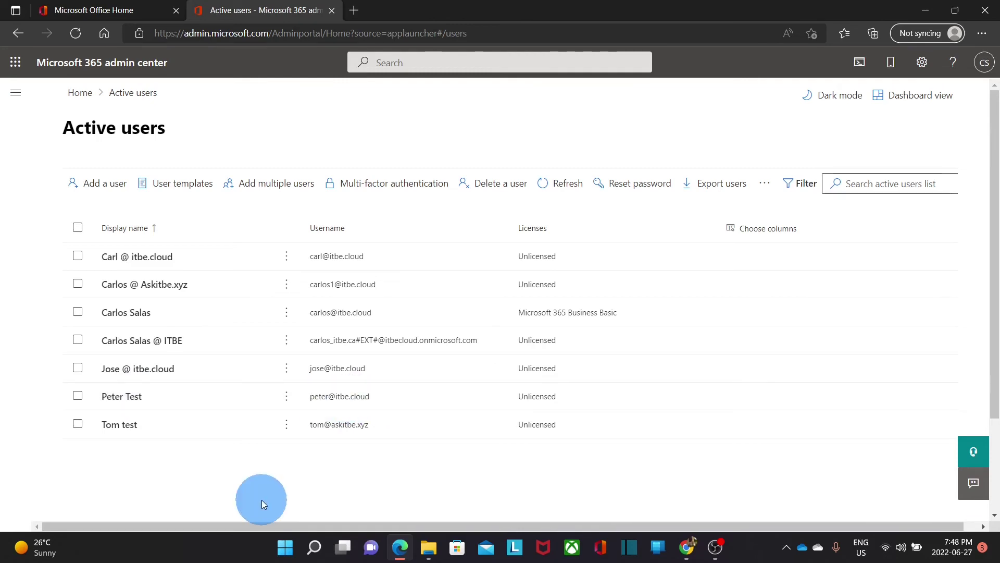
# - Change the existing test user's role from Global Administrator to User (no admin center access) and save
pyautogui.click(116, 425)
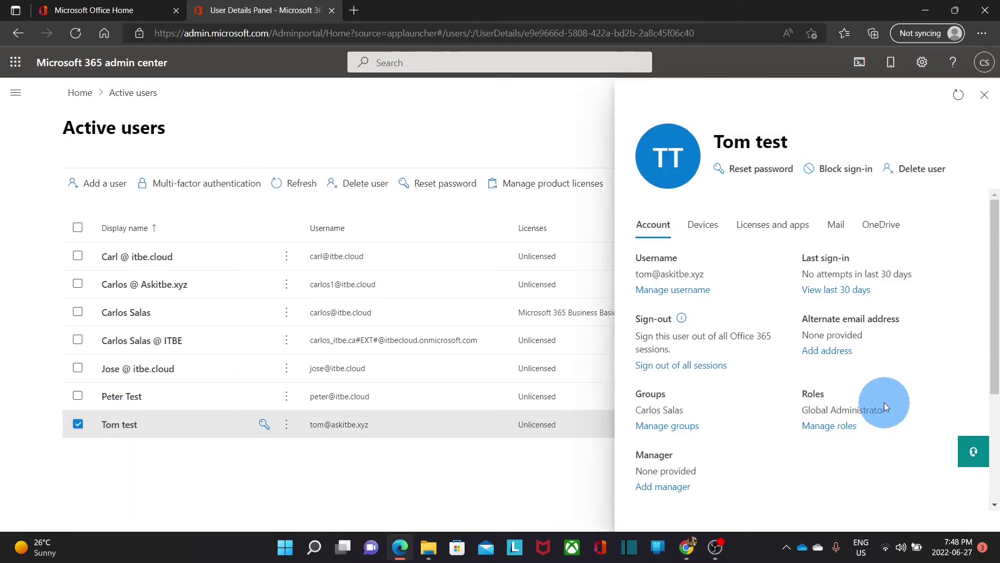
pyautogui.click(820, 430)
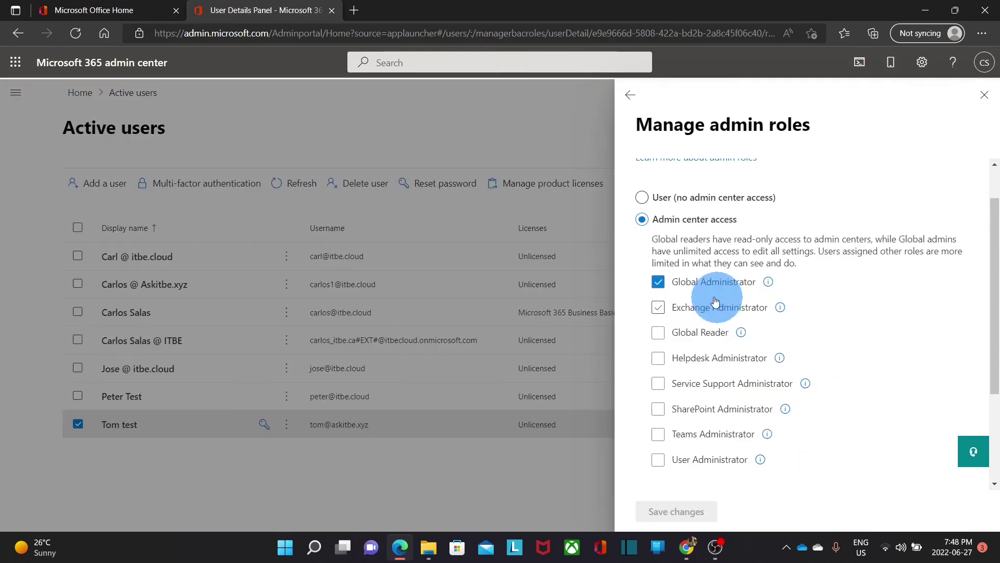
pyautogui.click(657, 282)
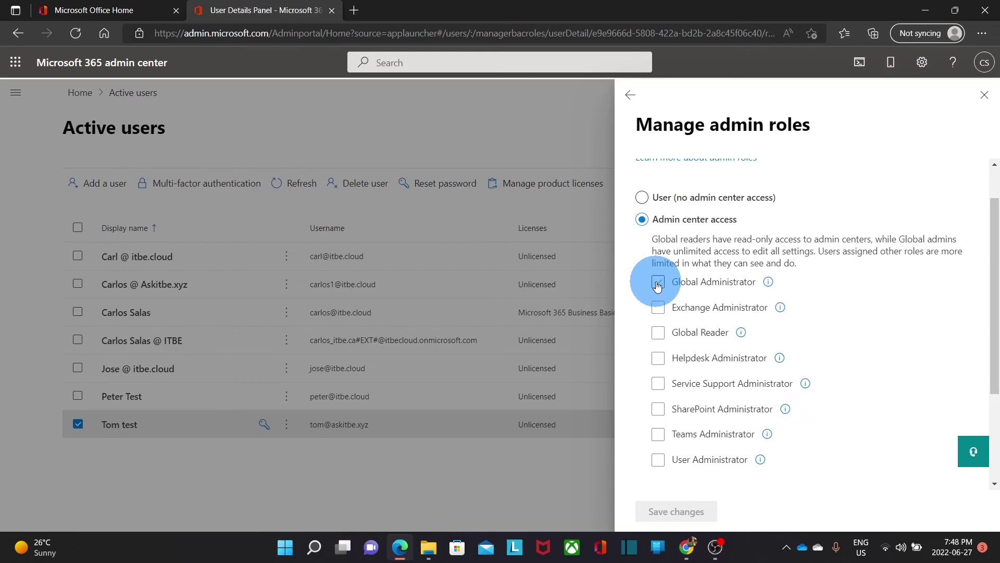
pyautogui.scroll(-2, 888, 353)
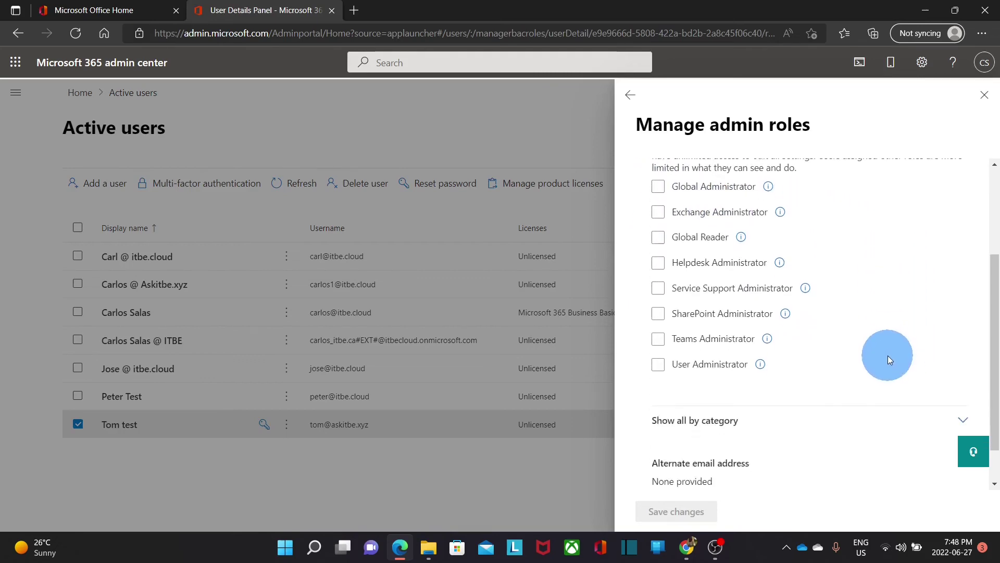
pyautogui.scroll(4, 880, 349)
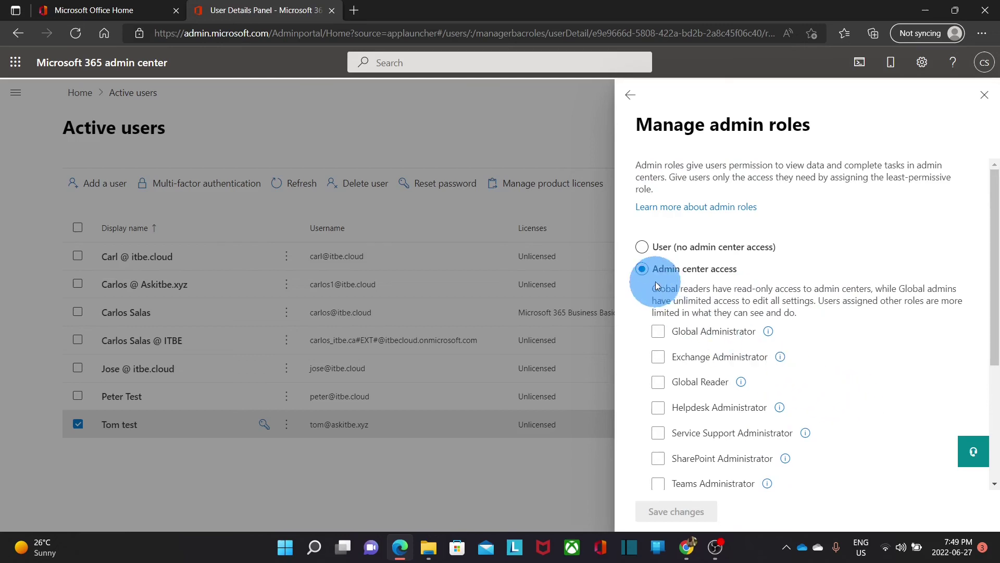
pyautogui.click(643, 249)
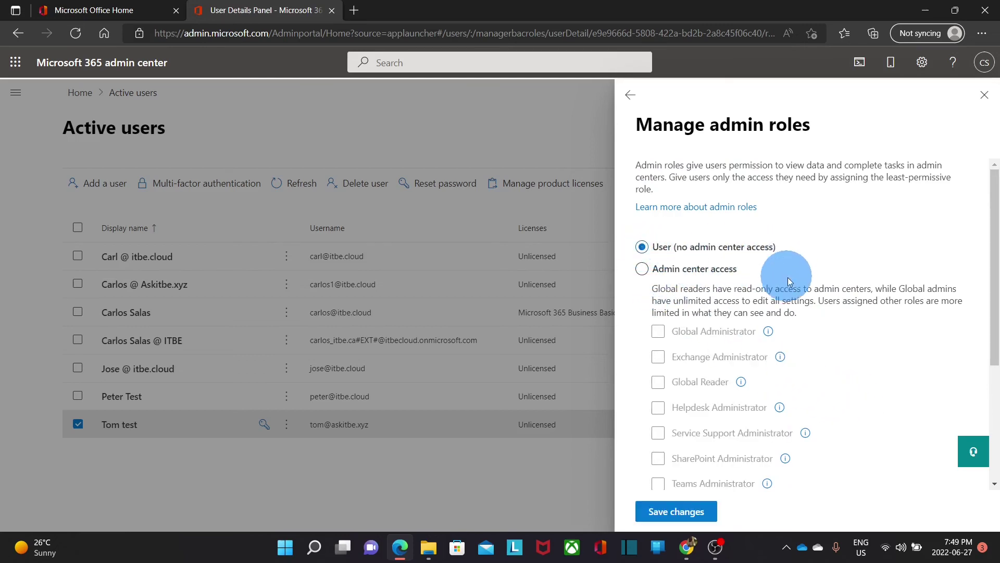
pyautogui.scroll(-4, 800, 306)
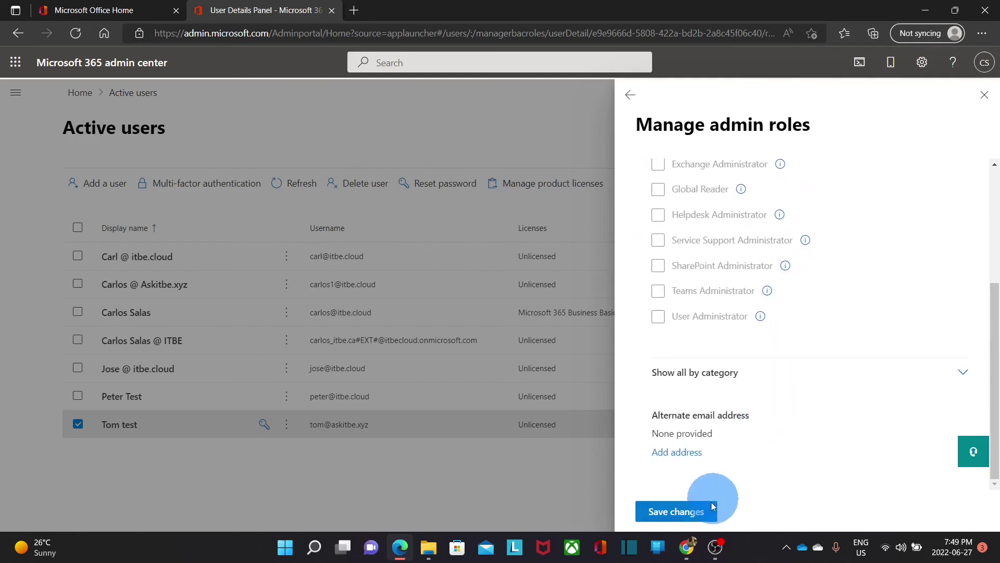
pyautogui.click(676, 512)
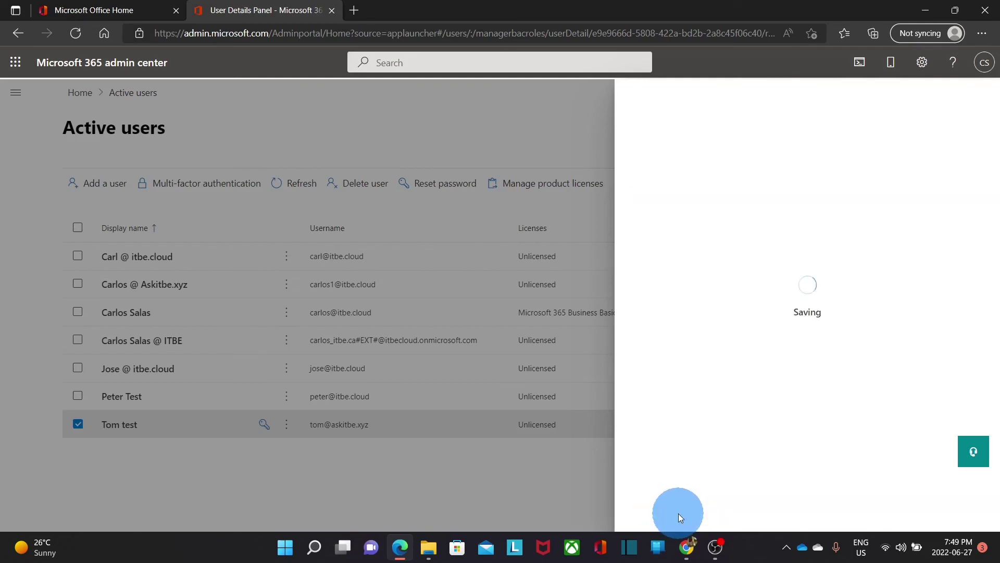